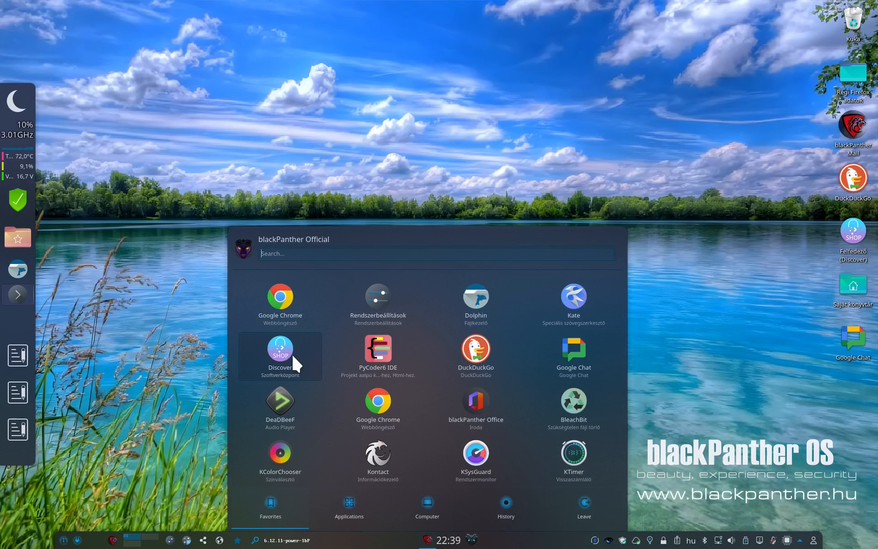
Open the list of available updates through the Discover entry in the application launcher's favourites.
left_click(692, 334)
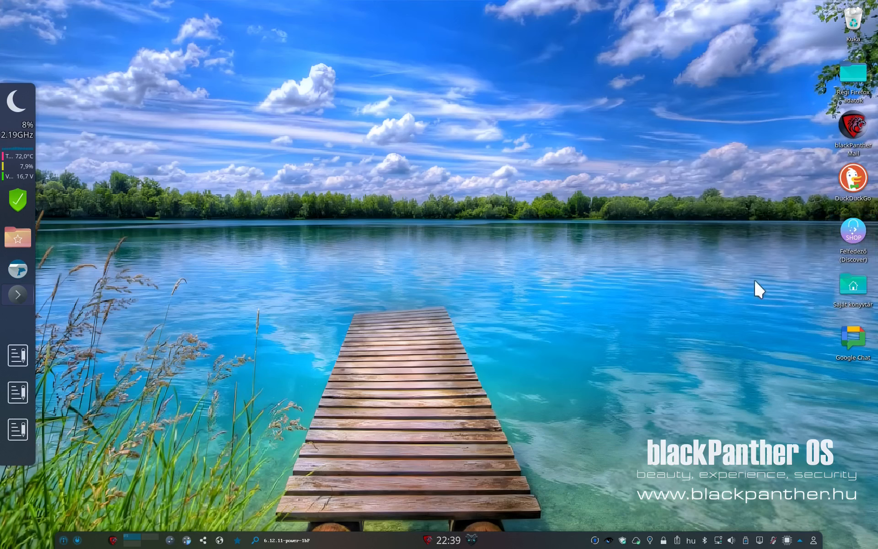
left_click(425, 539)
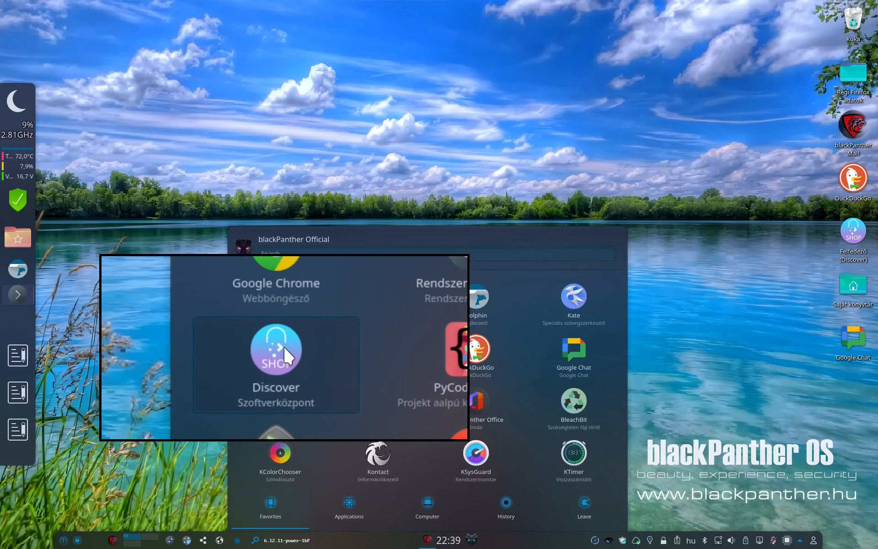
right_click(284, 346)
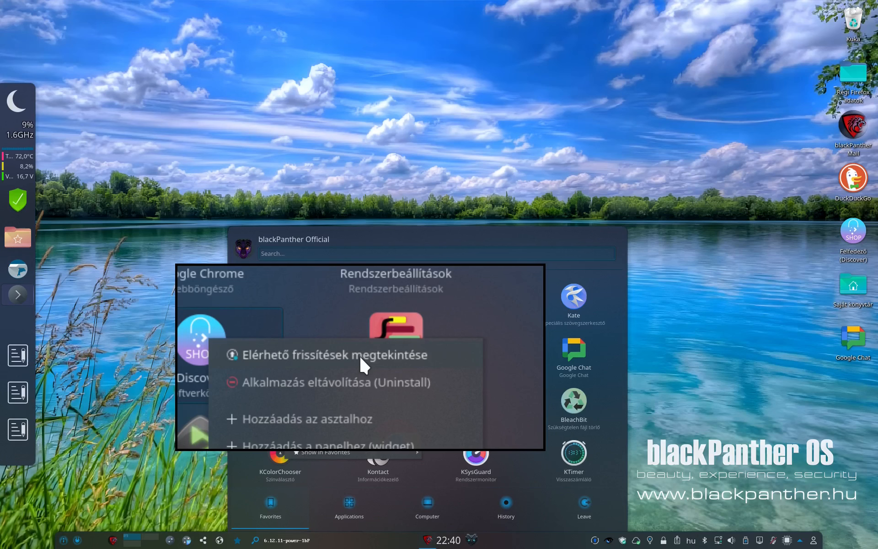
left_click(360, 355)
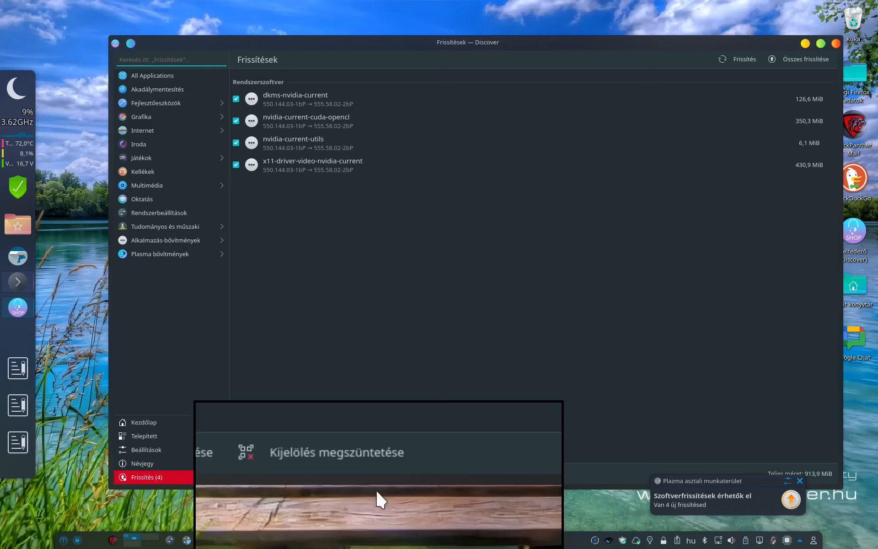
Deselect all pending updates, select them all again and clear the selection once more.
left_click(351, 475)
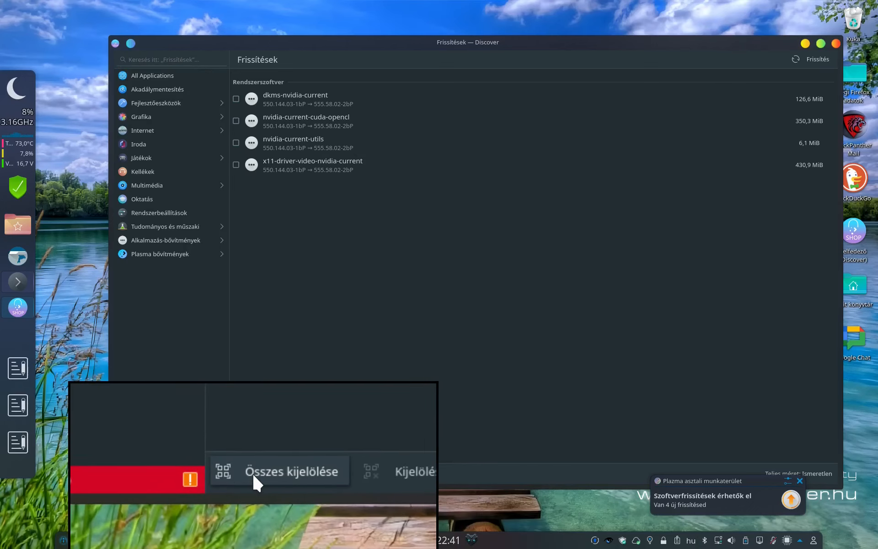
left_click(254, 476)
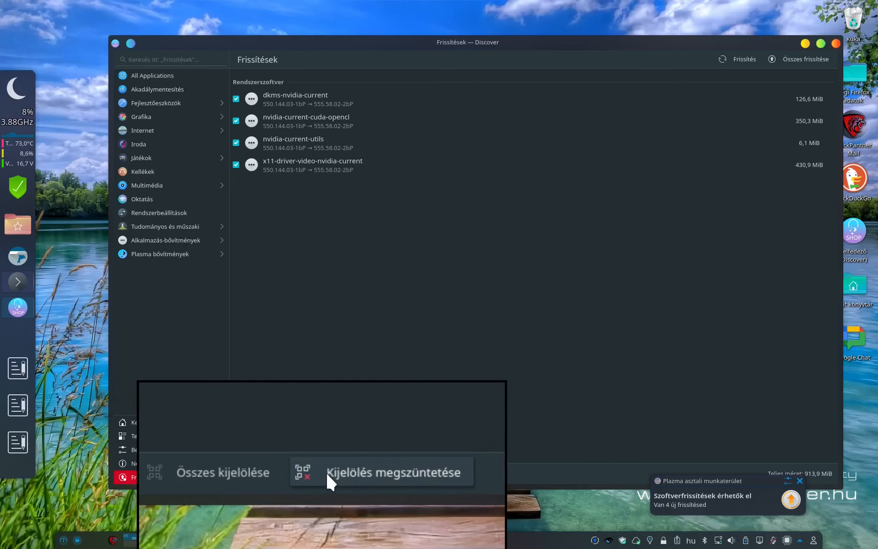
left_click(325, 474)
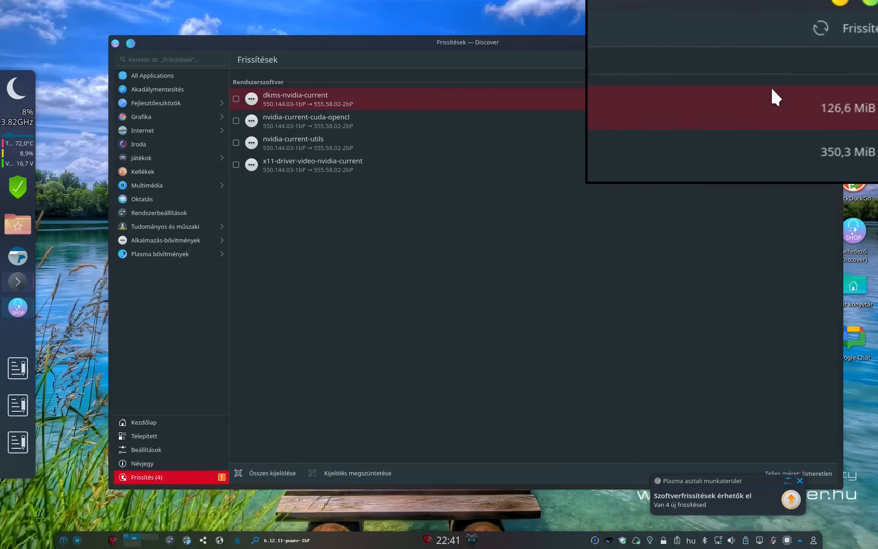
Refresh the update list and view the source details of the dkms-nvidia-current update.
left_click(798, 64)
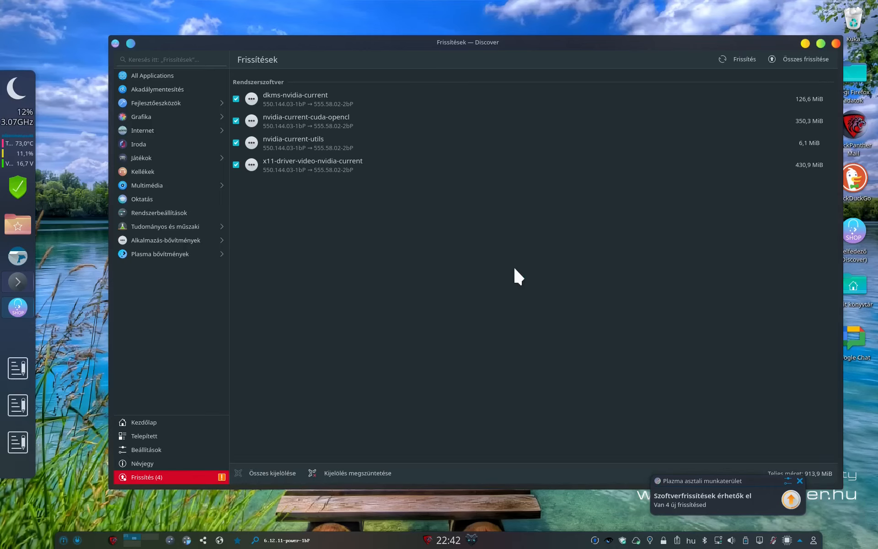
left_click(323, 94)
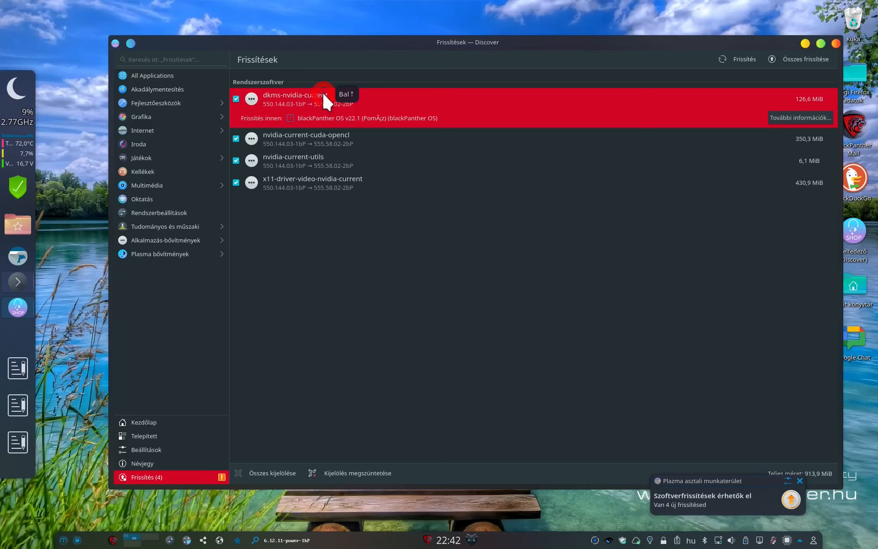
left_click(724, 66)
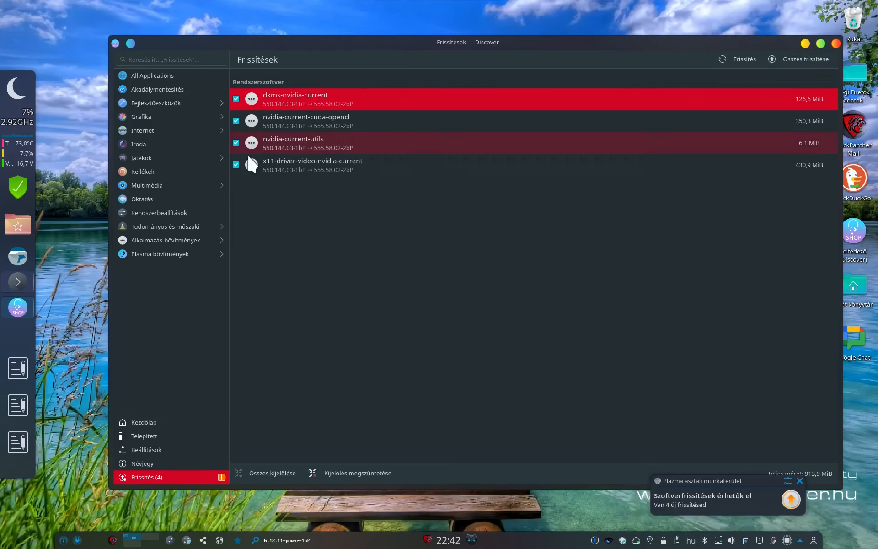
Open the entry "A GNU képszerkesztő program" from the Discover home page and look through its details and user reviews.
left_click(161, 425)
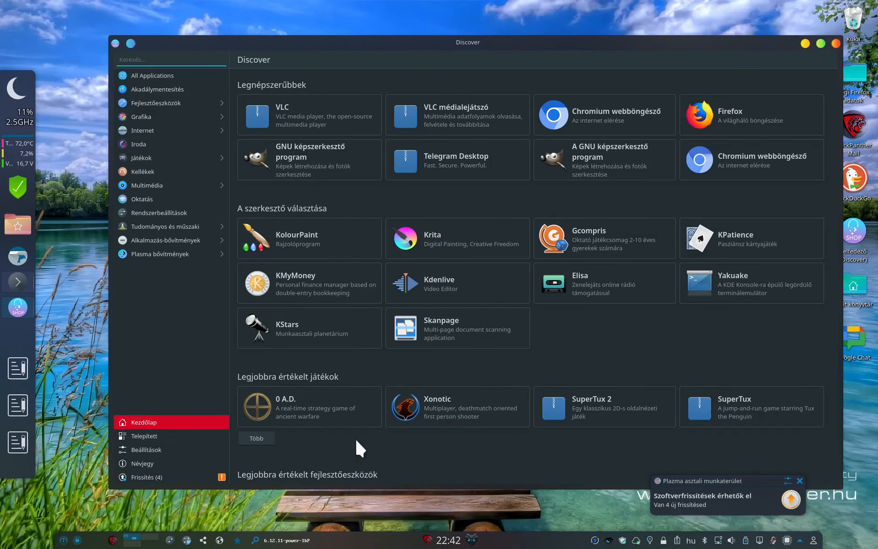
left_click(589, 160)
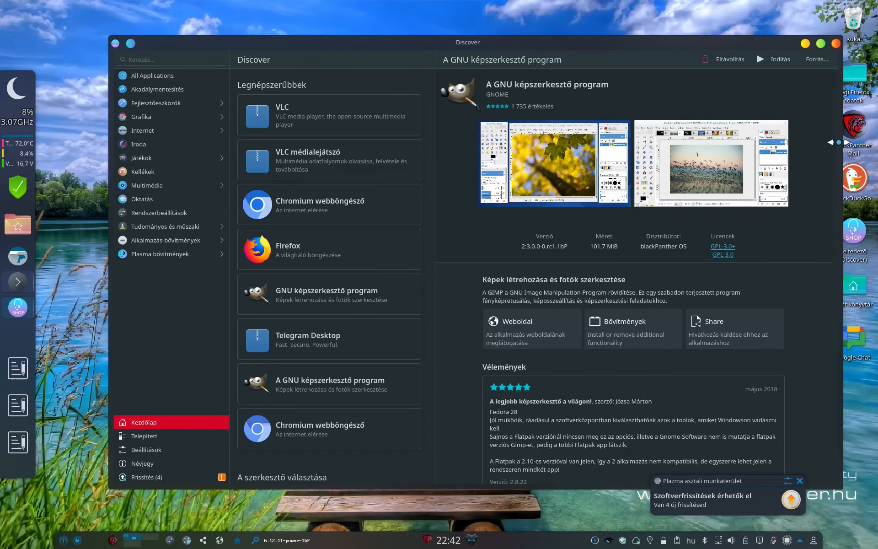
scroll(836, 142, "down", 2)
scroll(836, 187, "down", 5)
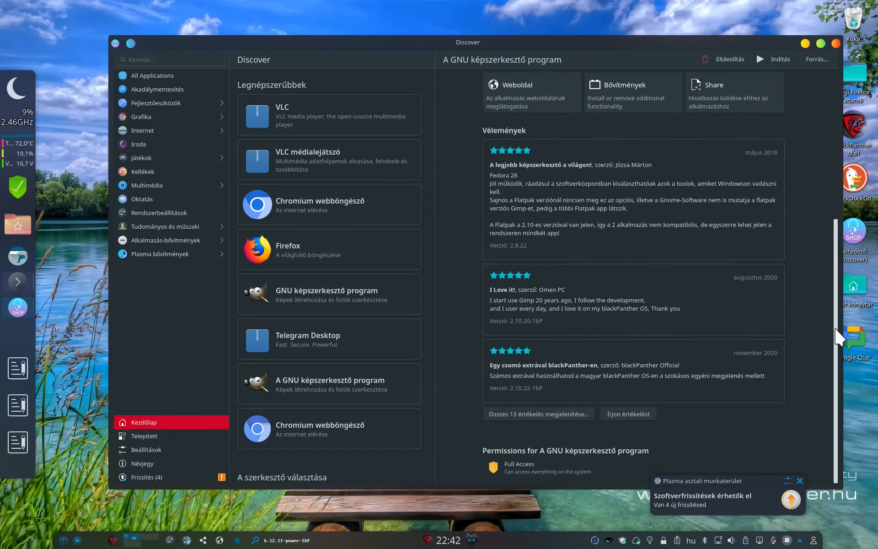
scroll(826, 221, "up", 7)
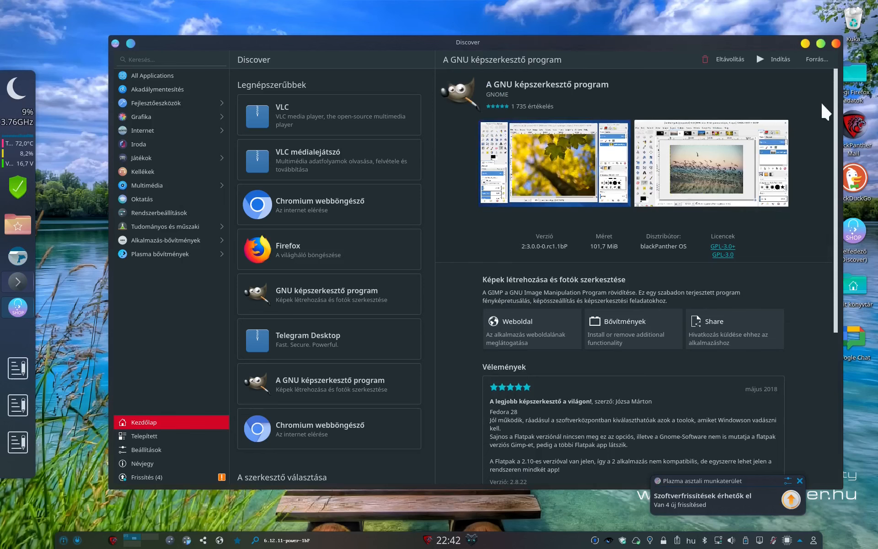
View the sources offered for the GNU image editor, launch the installed version and bring its window to the front.
left_click(808, 59)
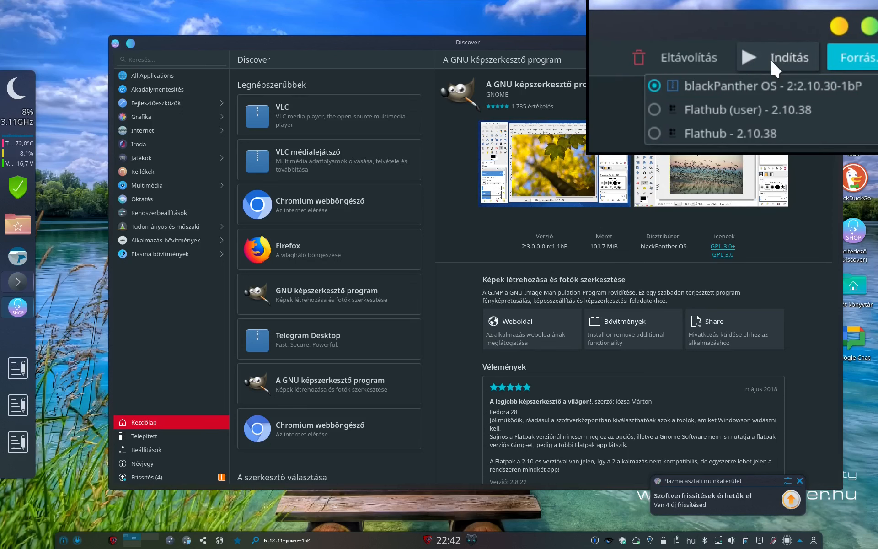
left_click(770, 59)
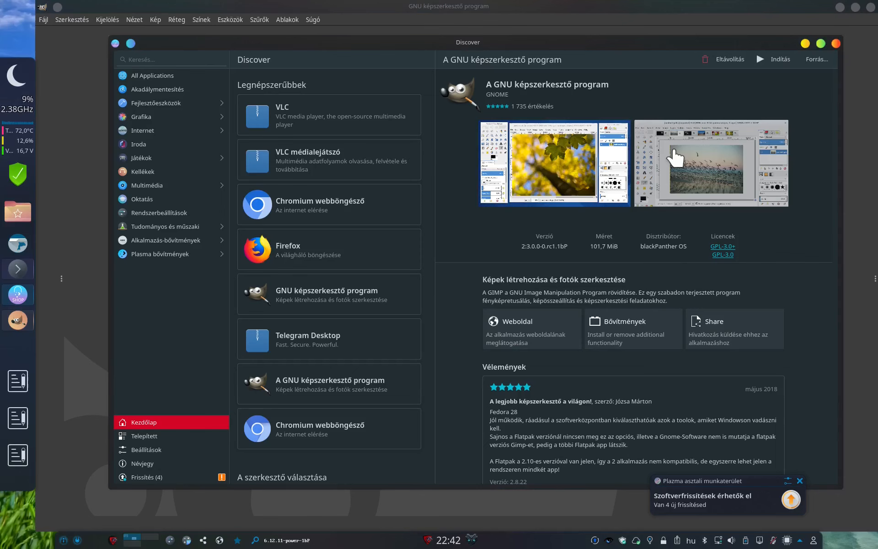
left_click(645, 15)
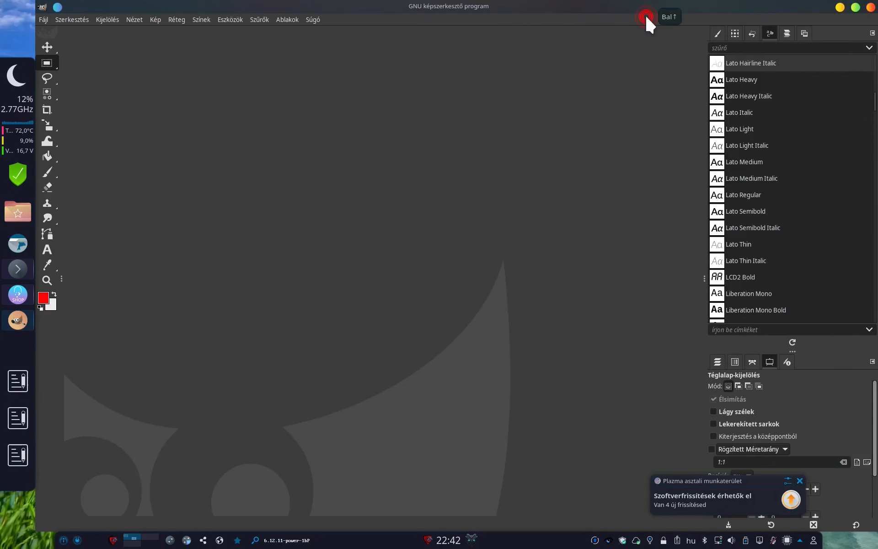
Restore the image editor's maximised window to a smaller size, move it aside and close the program.
left_click(855, 5)
left_click_drag(467, 186, 613, 89)
left_click(709, 84)
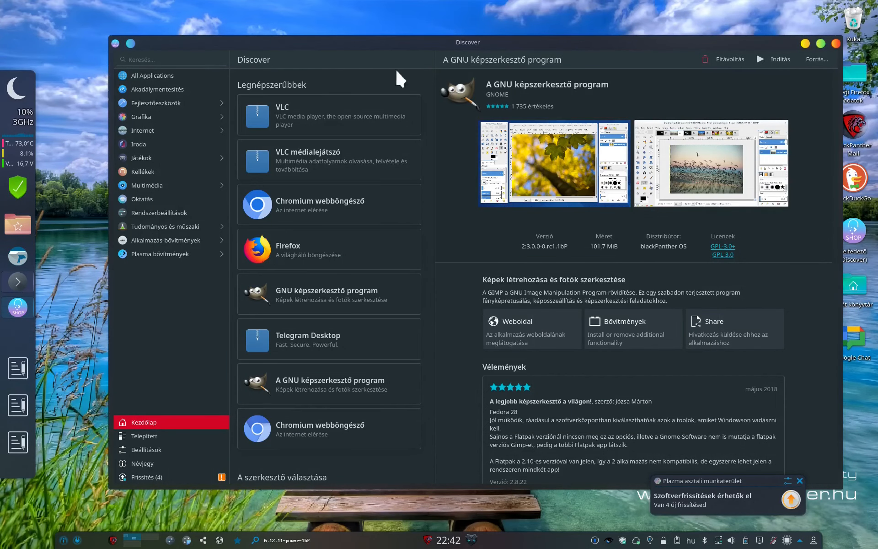
Browse the catalogue of all applications and the list of installed applications.
left_click(158, 72)
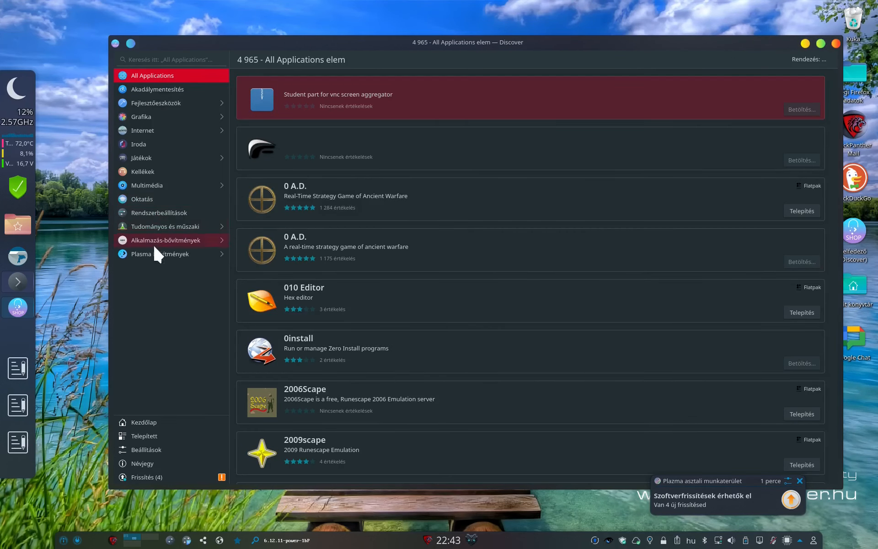
left_click_drag(835, 84, 836, 168)
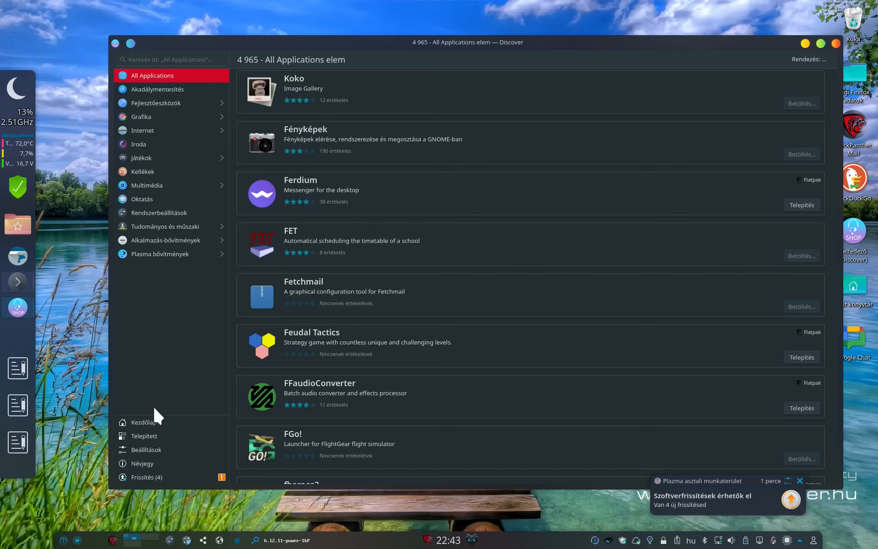
left_click(147, 435)
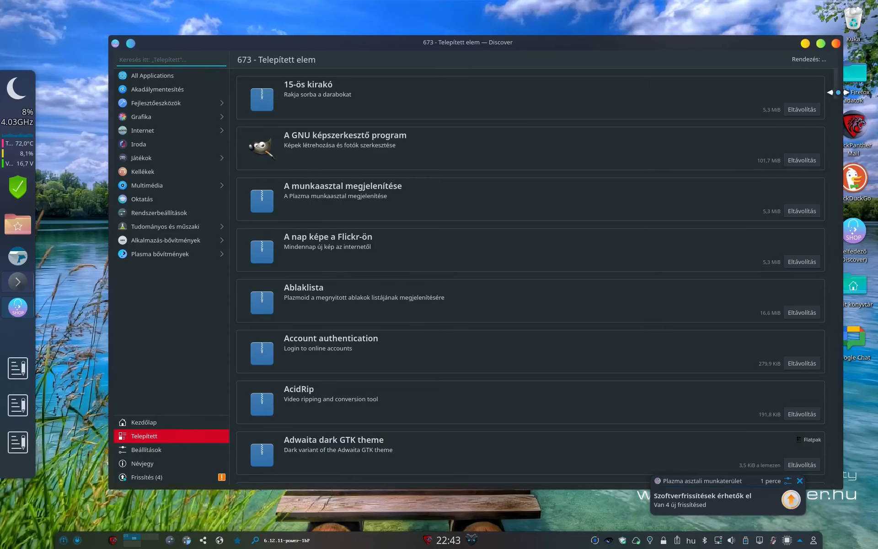
left_click_drag(834, 89, 772, 39)
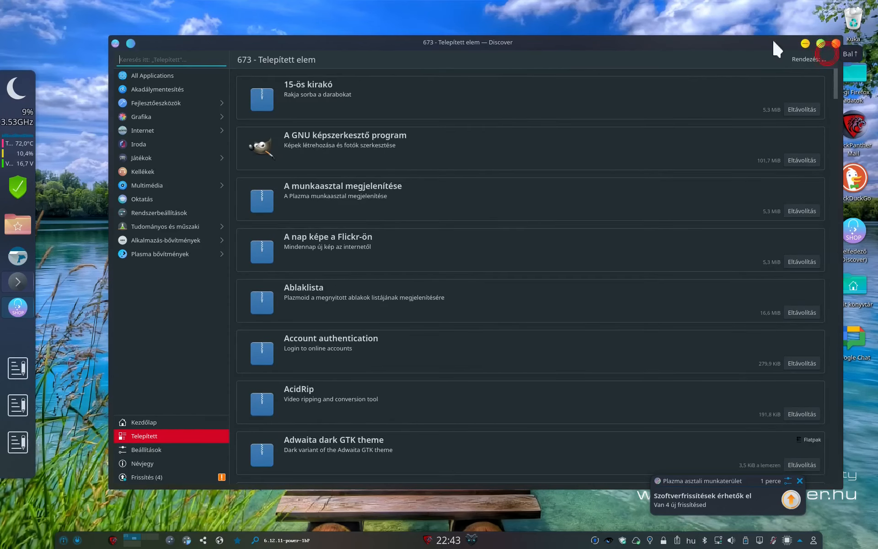
Look through the Flatpak, firmware, Snap and blackPanther OS software sources in the settings, and return to the home page.
left_click(154, 449)
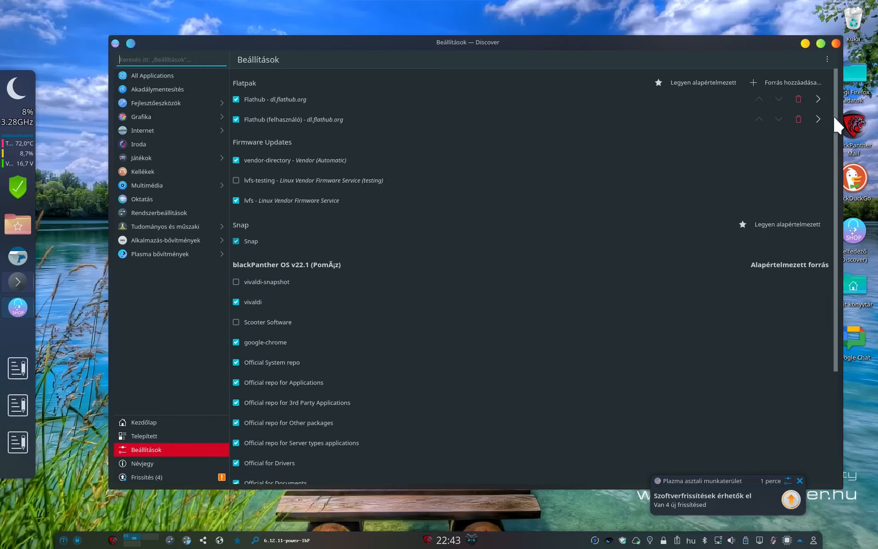
left_click_drag(835, 117, 840, 64)
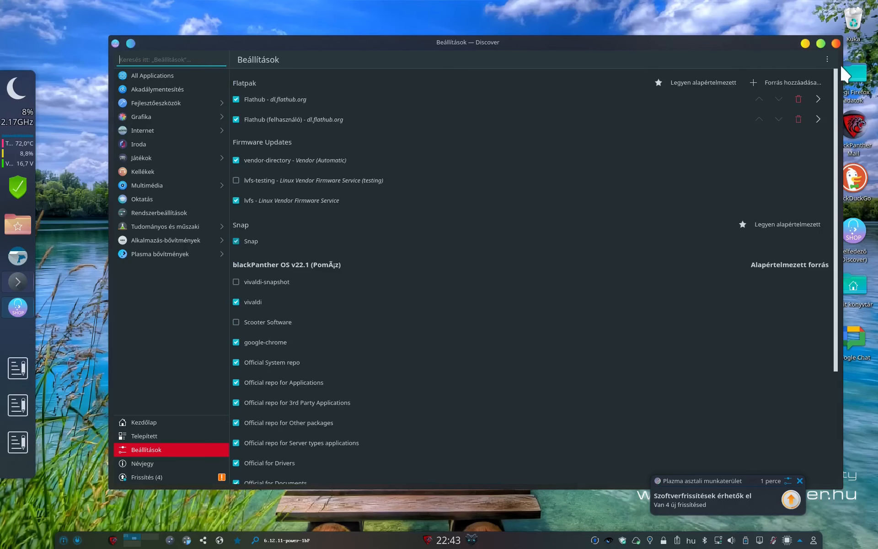
left_click(154, 424)
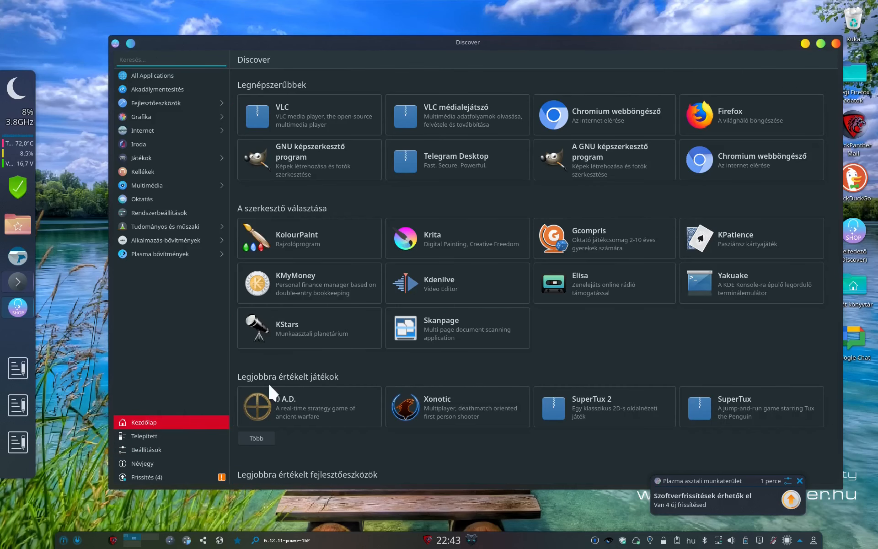
Dismiss the software update notification, and shrink the Discover window to a narrow column before widening it to the multi-column layout.
left_click(800, 480)
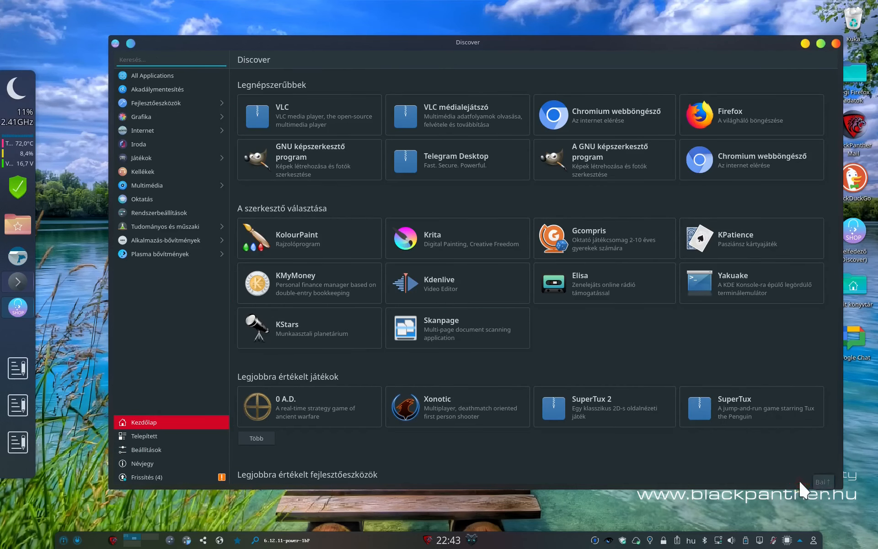
mouse_move(837, 485)
left_mouse_down()
mouse_move(513, 485)
mouse_move(291, 470)
left_mouse_up()
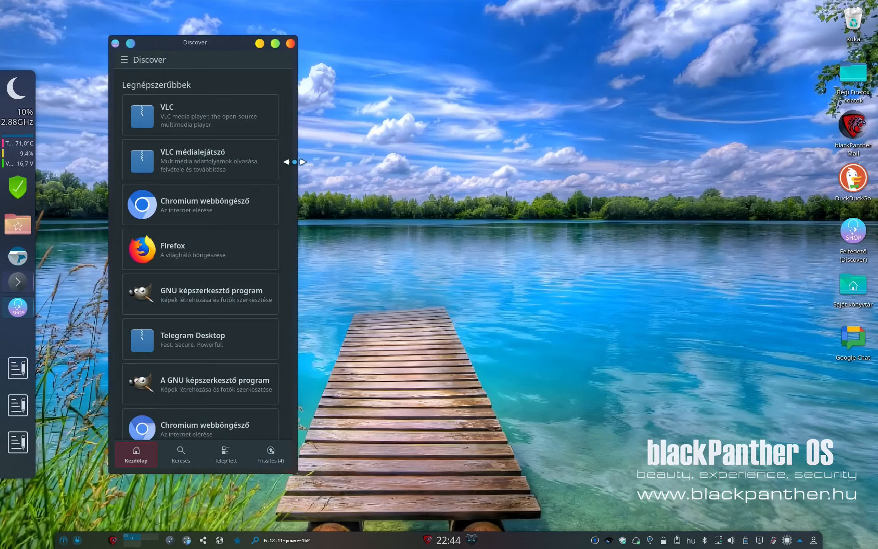
left_click(287, 142)
left_click_drag(288, 141, 770, 122)
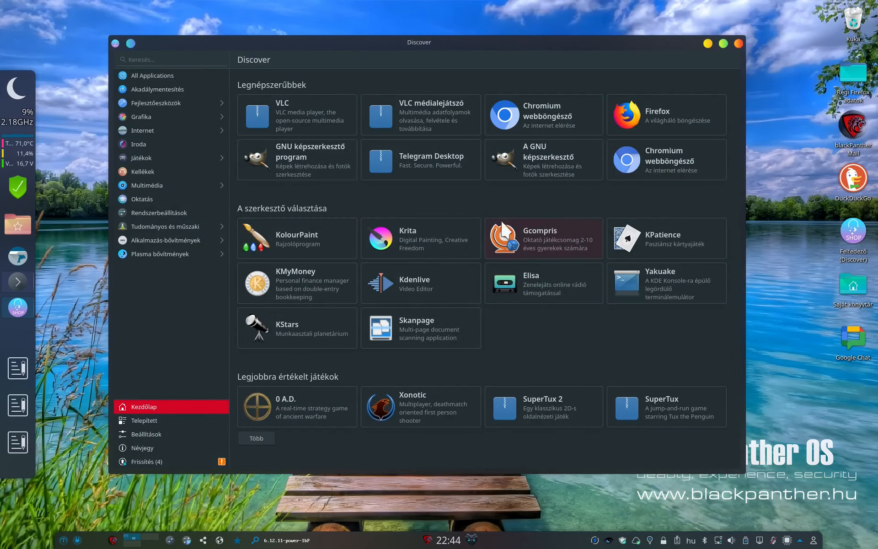
Open the Krita page from the editor's choice section and browse its enlarged screenshots up to the Brush Editor one.
left_click(416, 229)
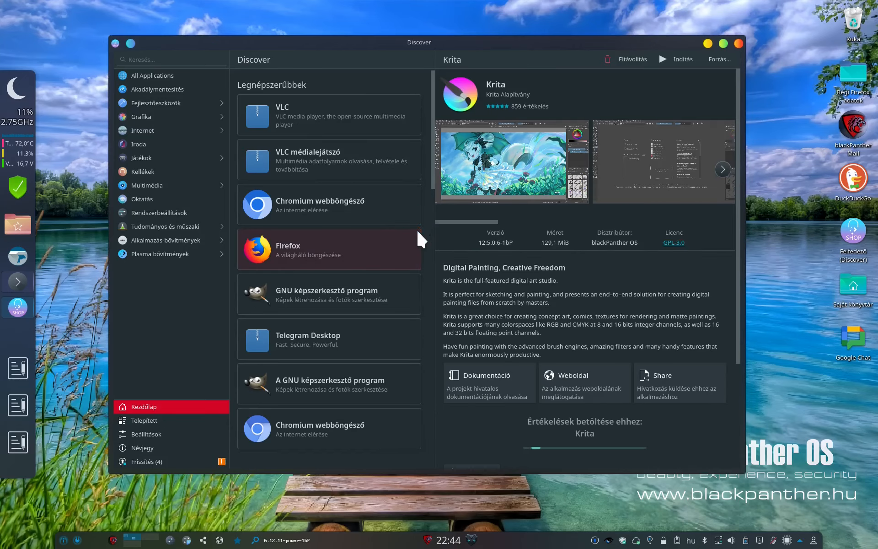
left_click(503, 170)
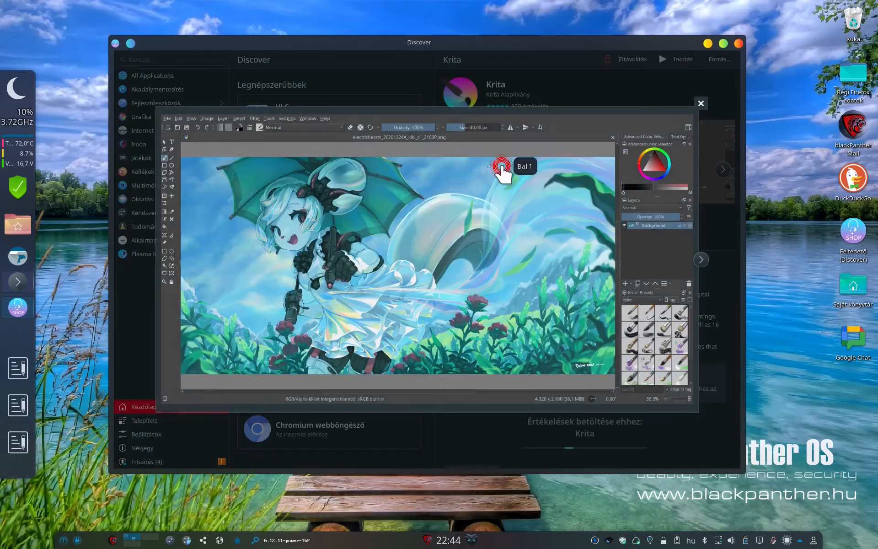
left_click(701, 257)
left_click(701, 257)
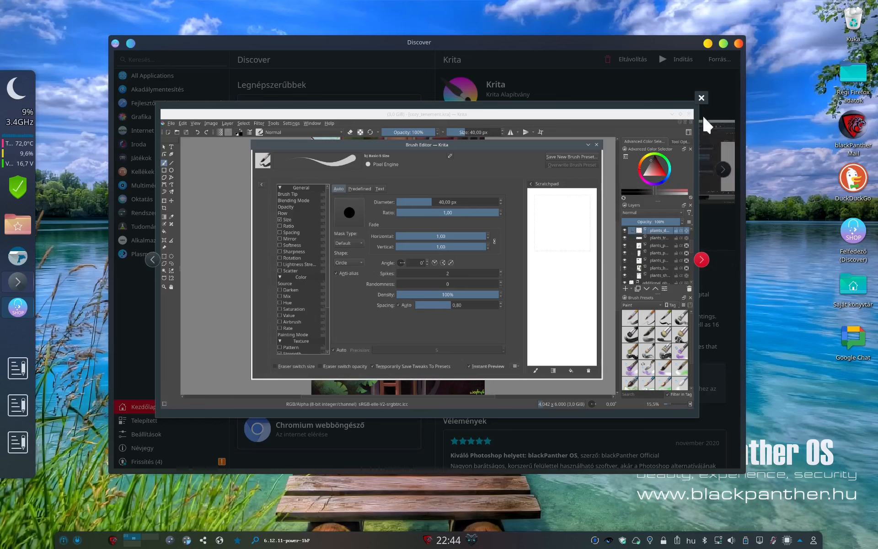
left_click(701, 97)
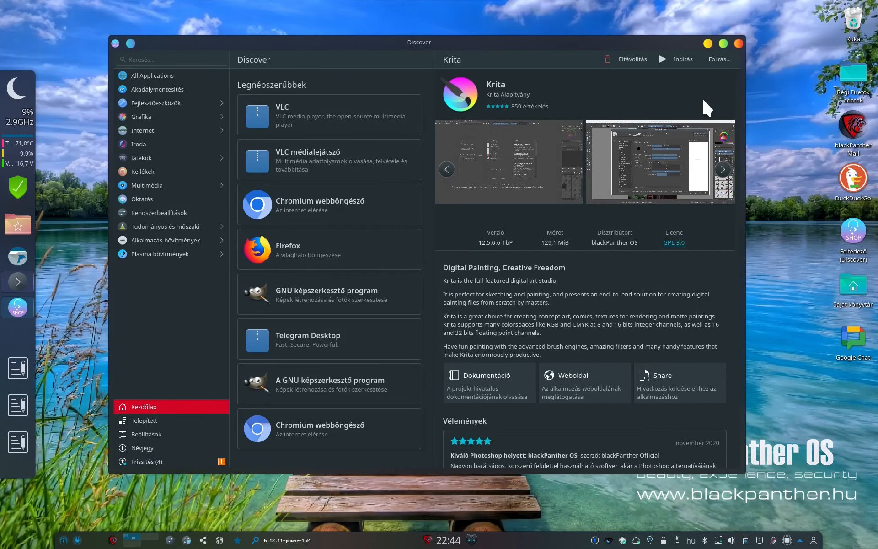
Narrow the Discover window to the single-pane layout and go back from the Krita page to the home page.
left_click_drag(746, 388, 636, 395)
left_click_drag(636, 395, 430, 386)
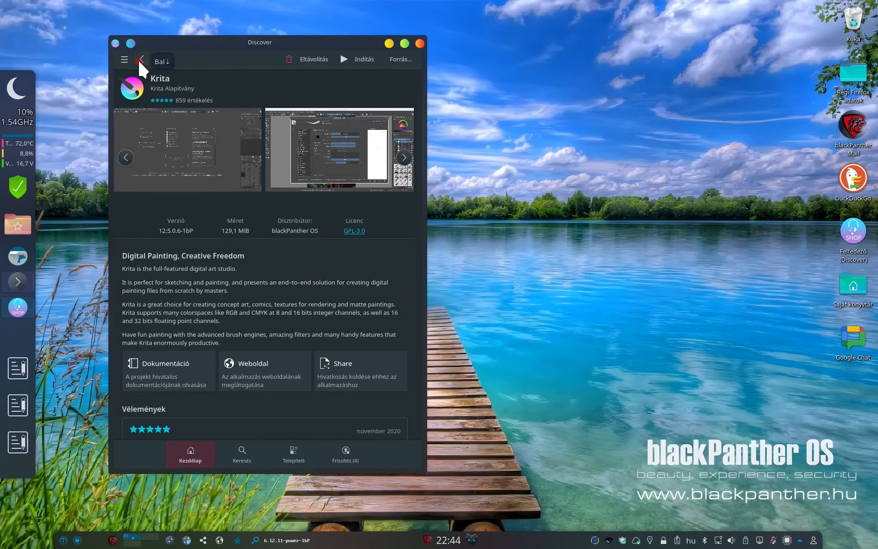
left_click(139, 61)
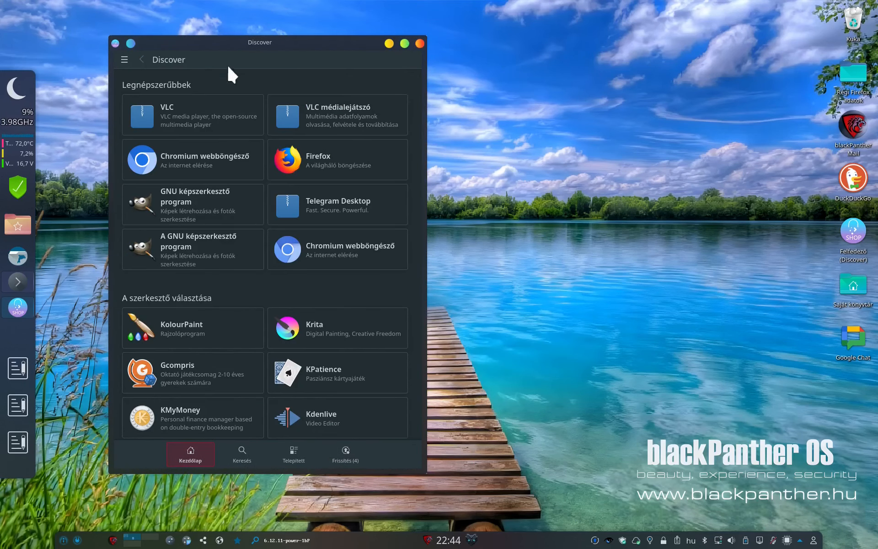
Restart Discover from its desktop shortcut, and widen its window to the sidebar layout before closing it.
left_click(419, 44)
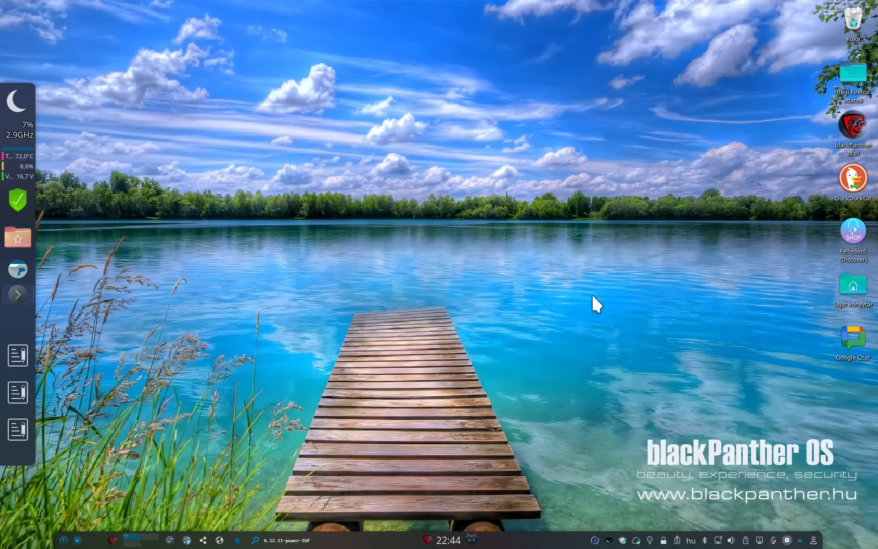
left_click(854, 233)
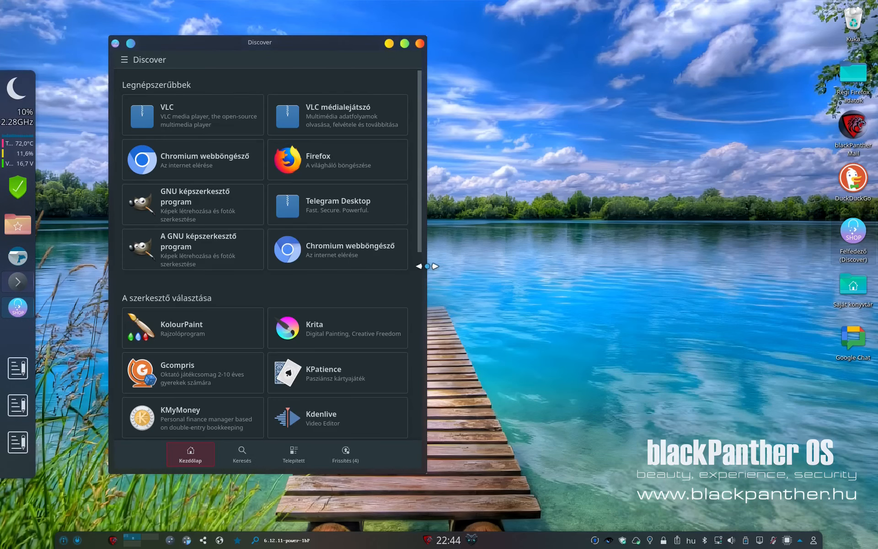
left_click_drag(427, 266, 687, 266)
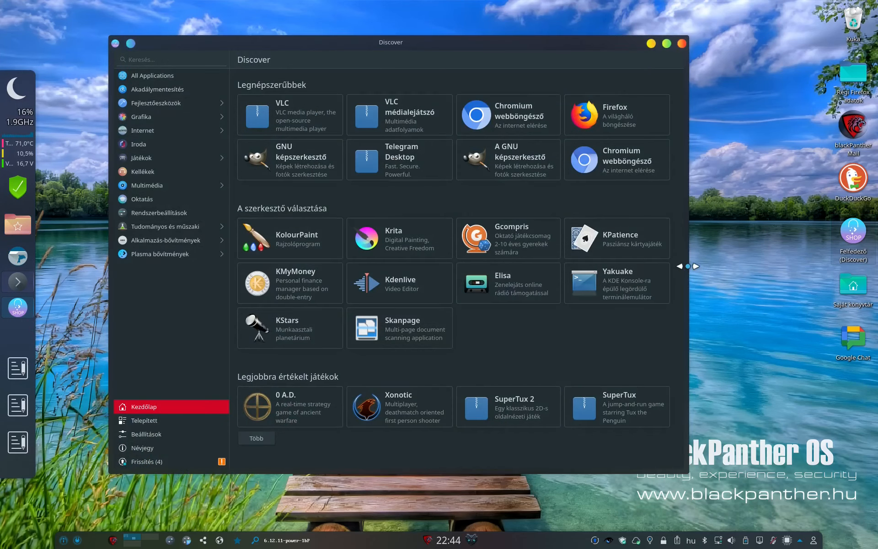
left_click(682, 44)
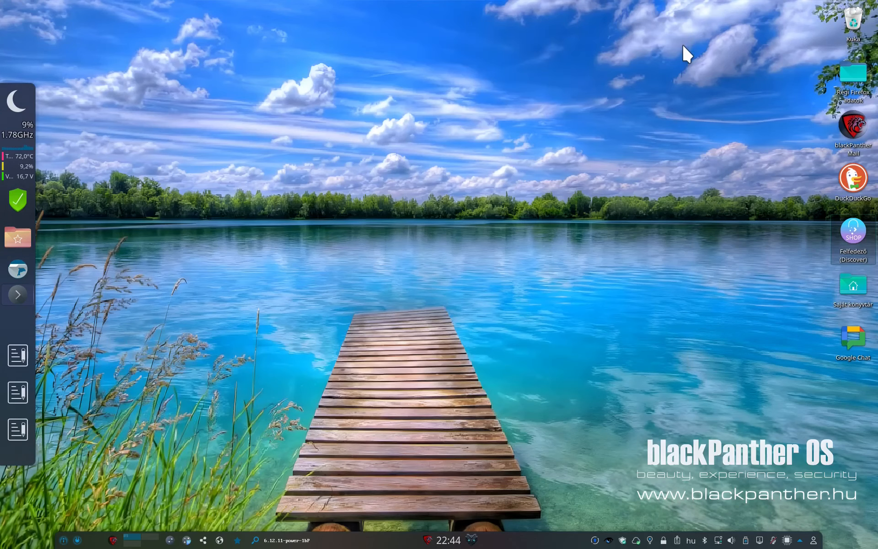